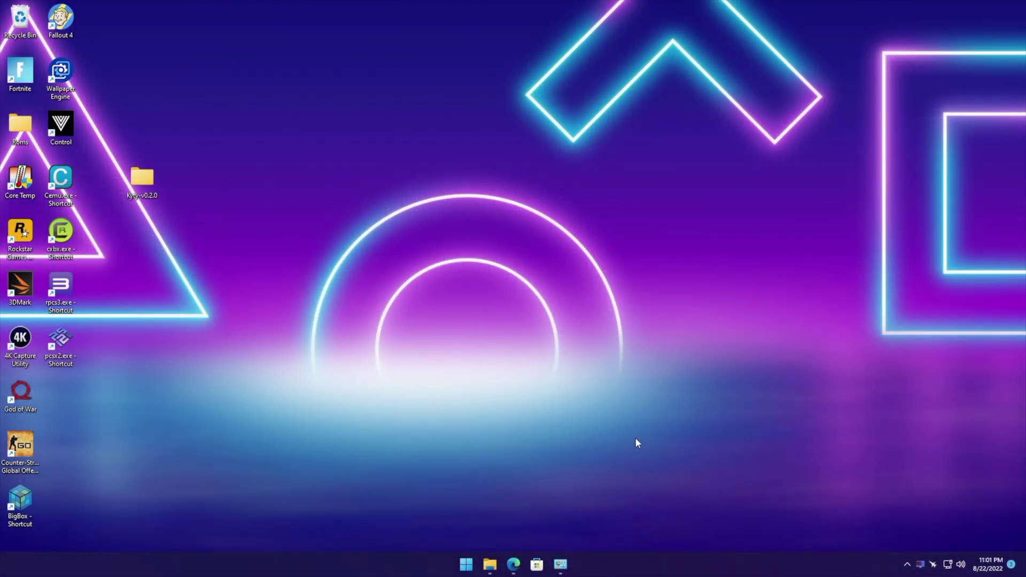
# Switch to Microsoft Edge and examine the releases list of the Kyty GitHub repository
pyautogui.click(514, 564)
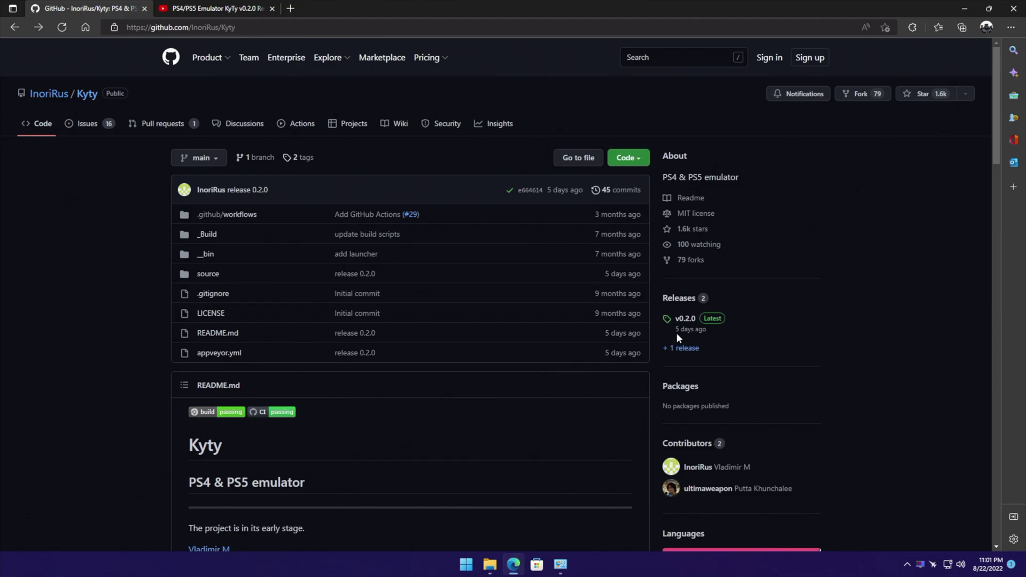
pyautogui.click(692, 348)
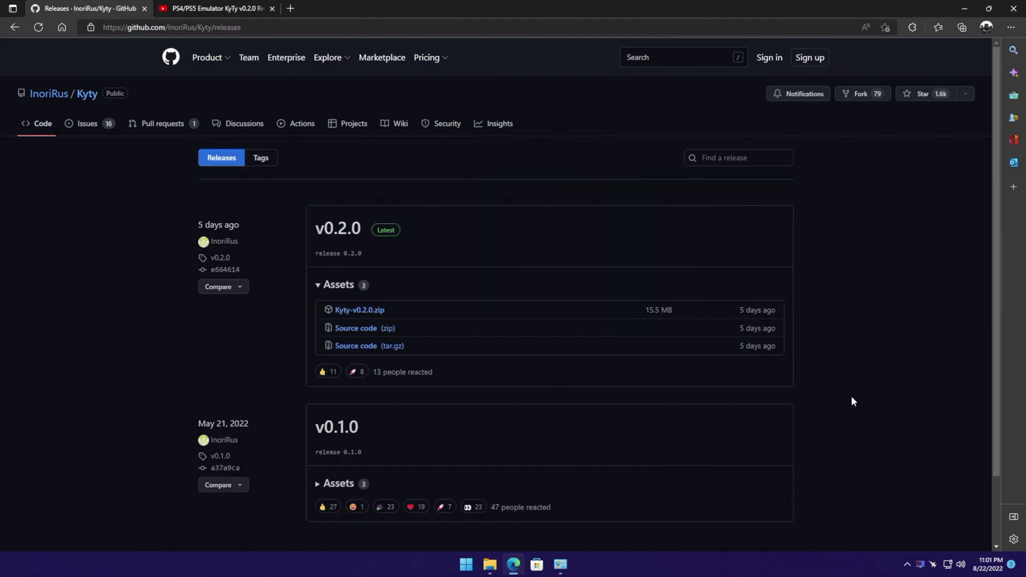
pyautogui.scroll(-2, 853, 402)
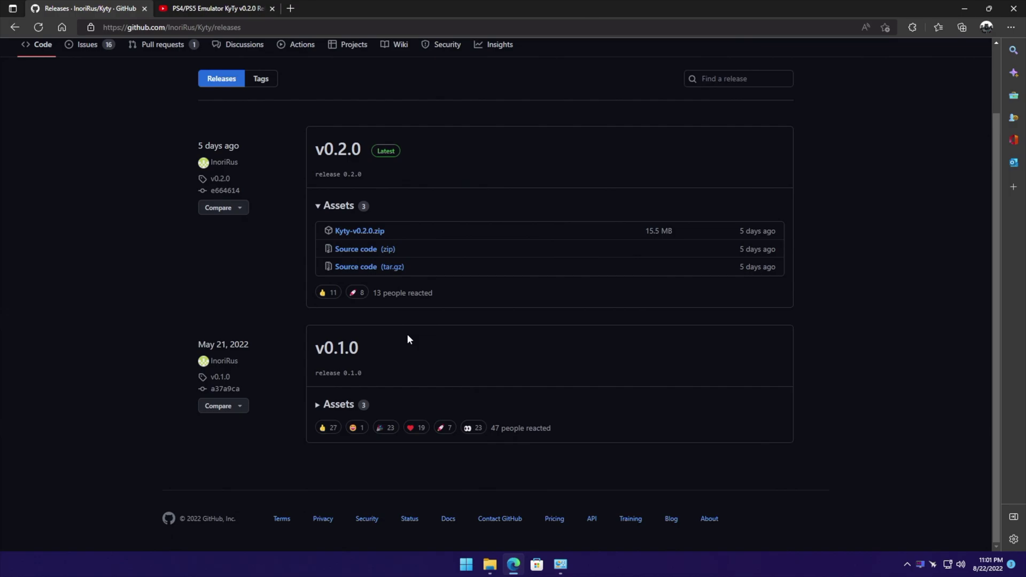
pyautogui.scroll(2, 430, 310)
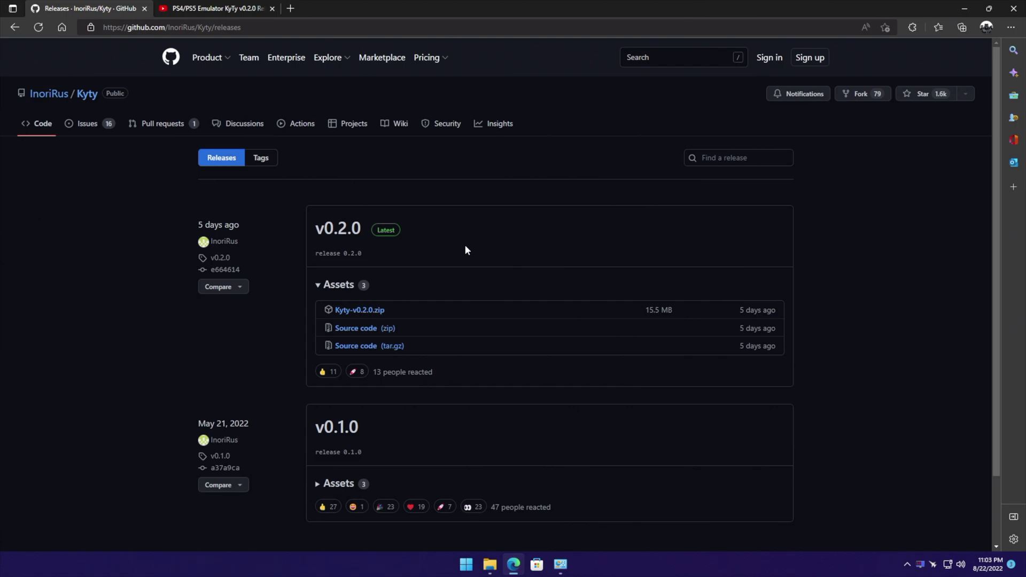
# Return to the Kyty repository's main page and read the README's project status, missing features and screenshots
pyautogui.click(84, 95)
pyautogui.scroll(-5, 117, 281)
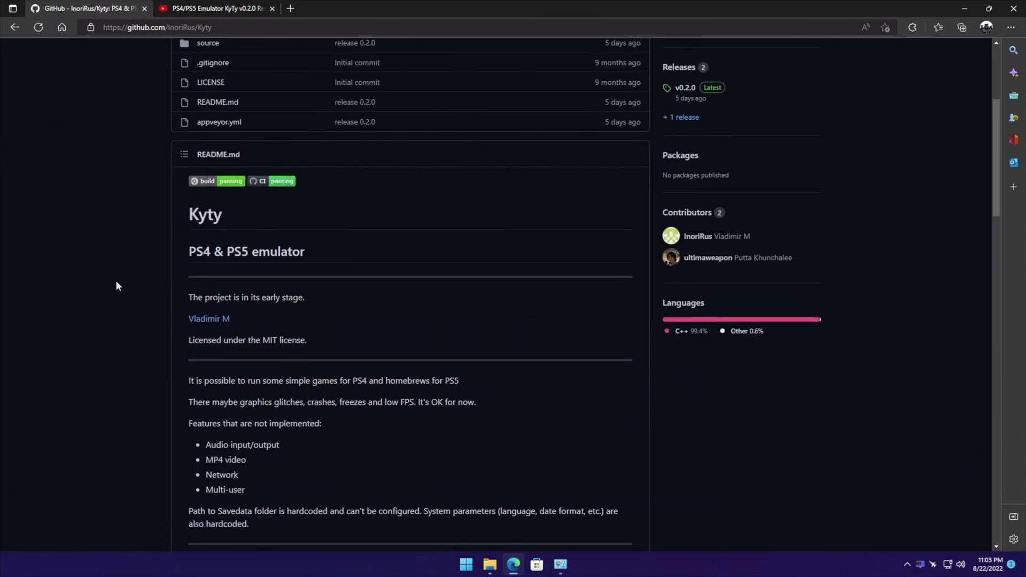
pyautogui.scroll(-1, 117, 288)
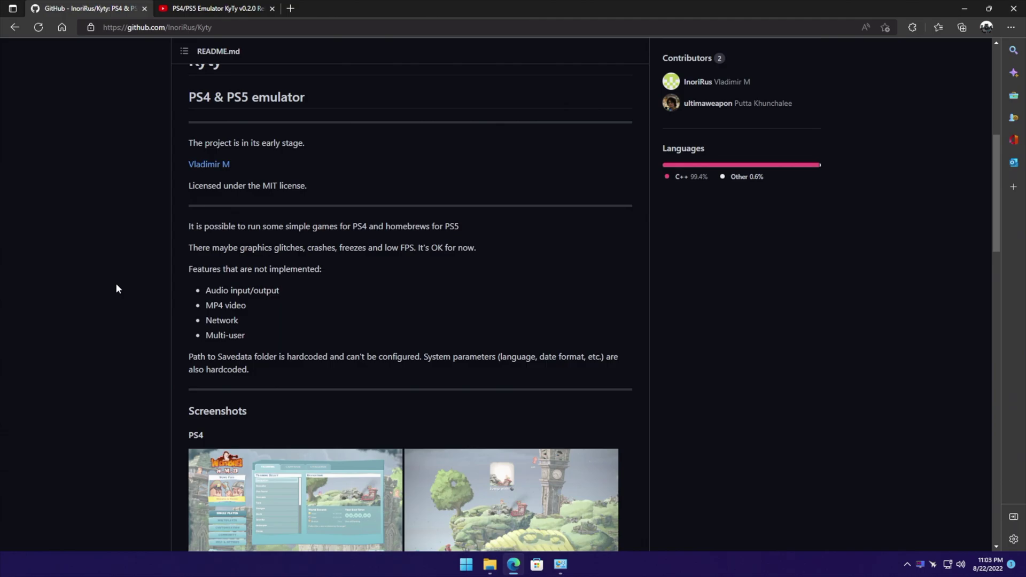
pyautogui.scroll(-2, 117, 289)
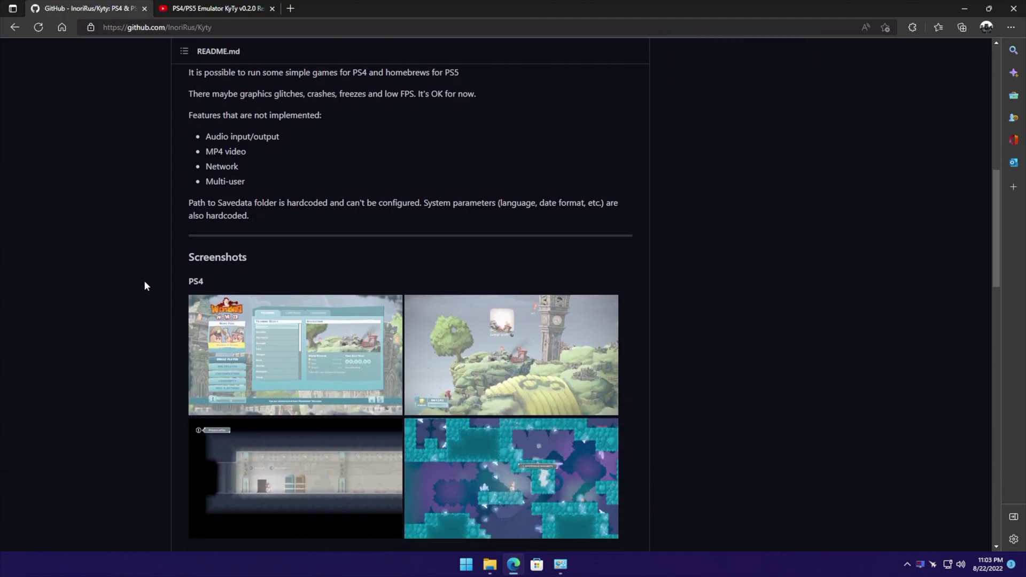
# Examine the YouTube video page about KyTy v0.2.0, including the emulator and PS5 SDK sample links in its description
pyautogui.click(222, 7)
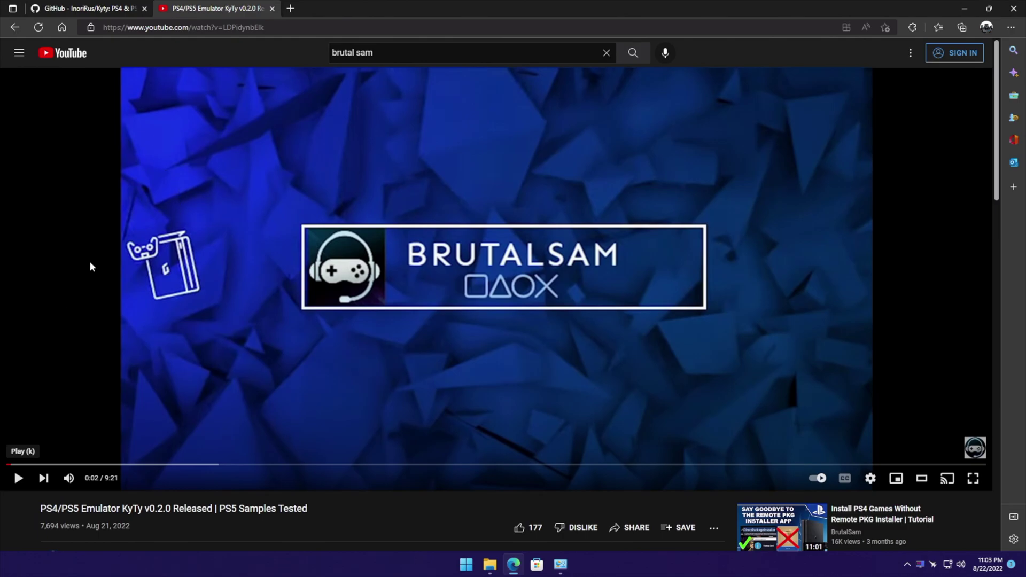
pyautogui.scroll(-1, 410, 299)
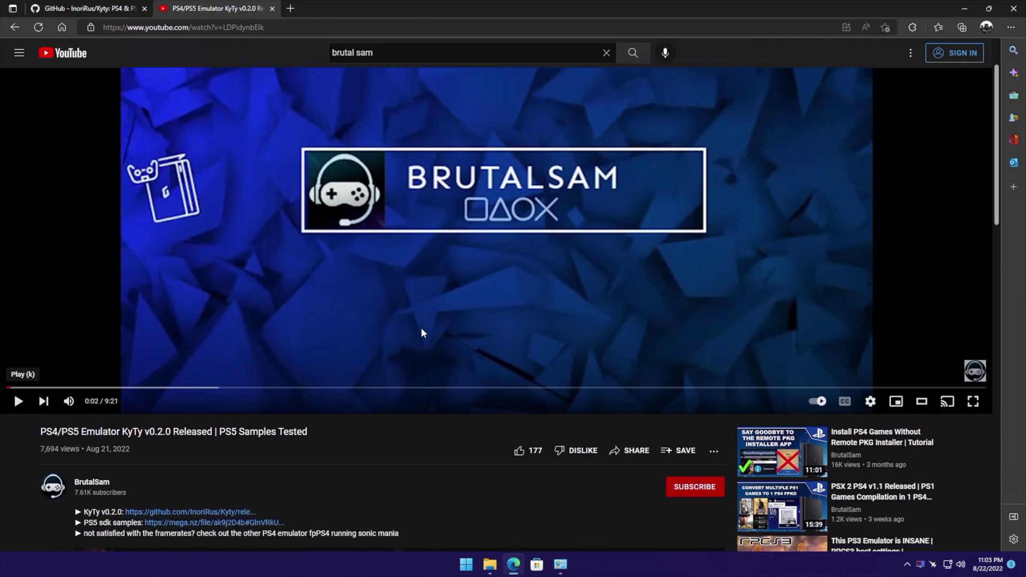
pyautogui.scroll(-1, 421, 329)
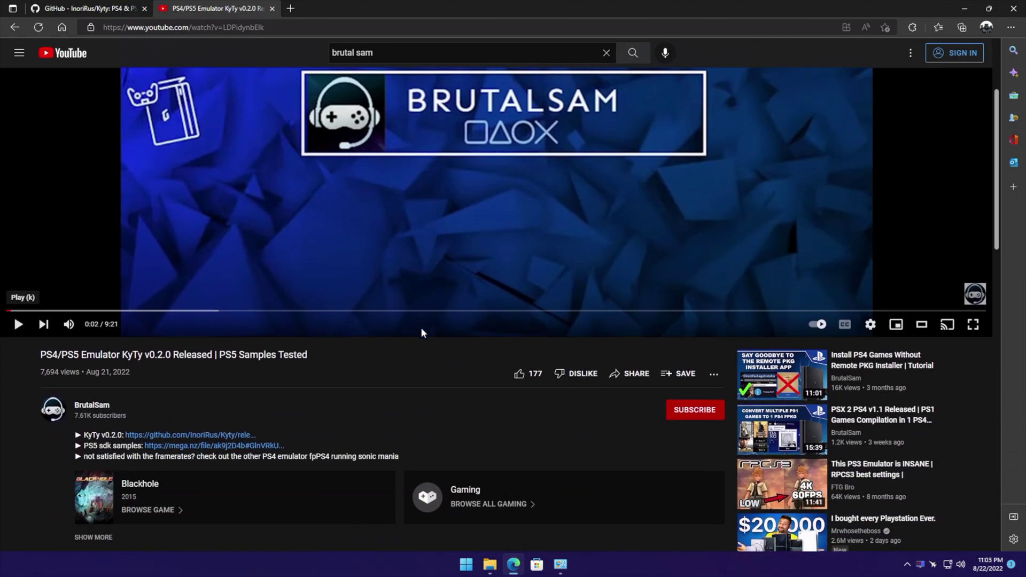
pyautogui.scroll(1, 421, 327)
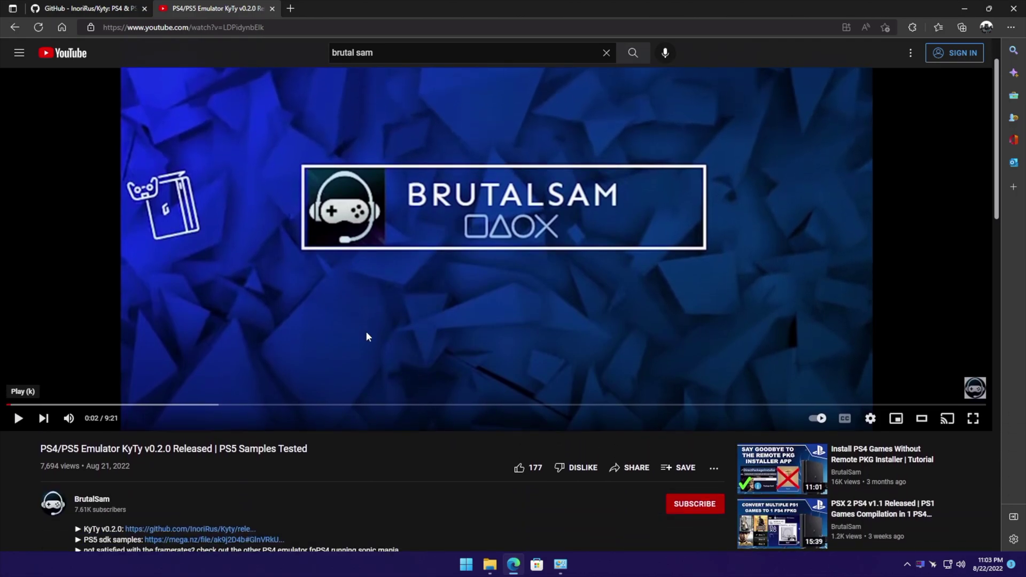
pyautogui.scroll(-1, 366, 336)
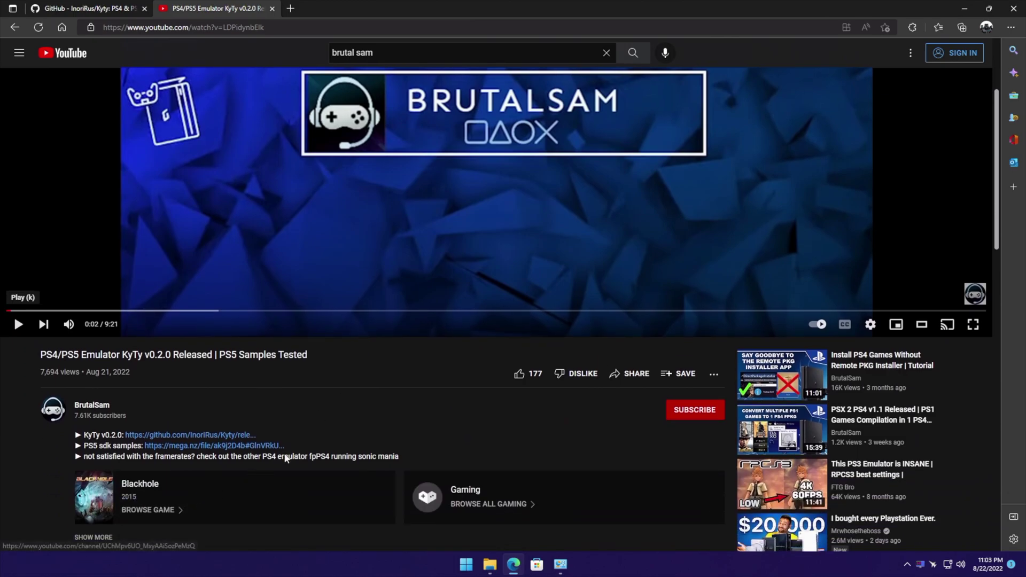
pyautogui.scroll(2, 323, 428)
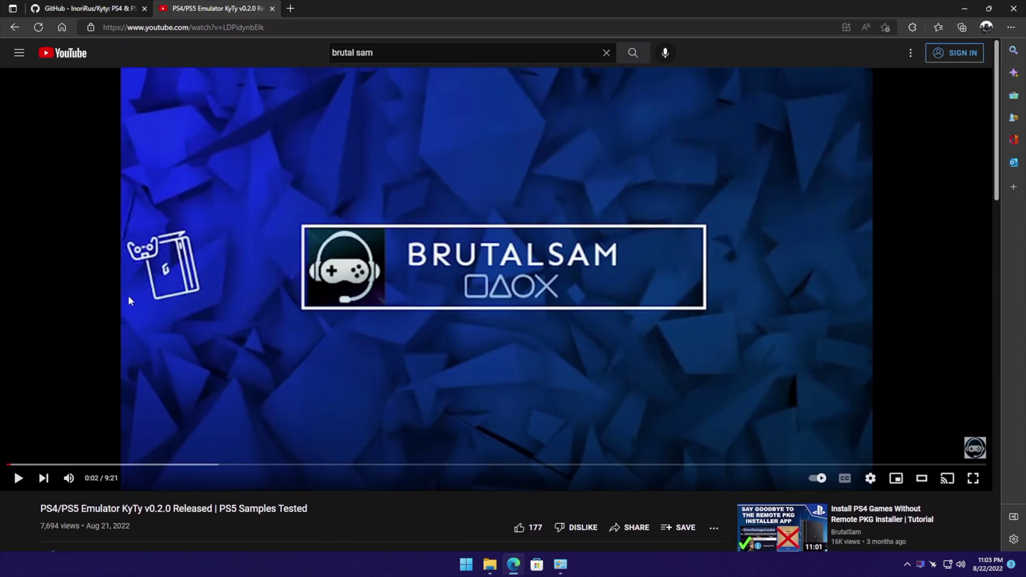
pyautogui.scroll(-1, 328, 354)
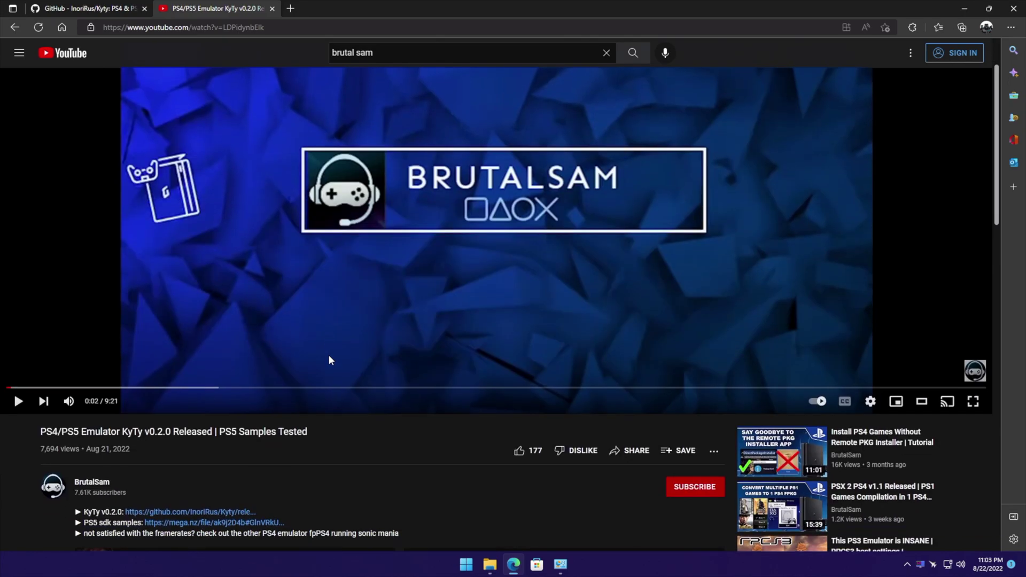
pyautogui.scroll(-1, 328, 356)
pyautogui.scroll(2, 328, 354)
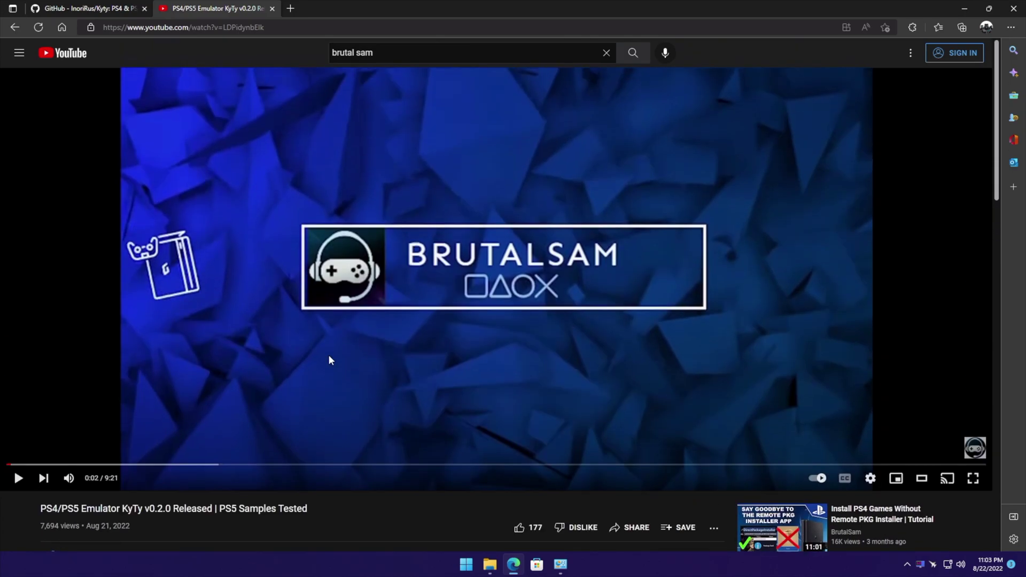
pyautogui.scroll(-2, 328, 355)
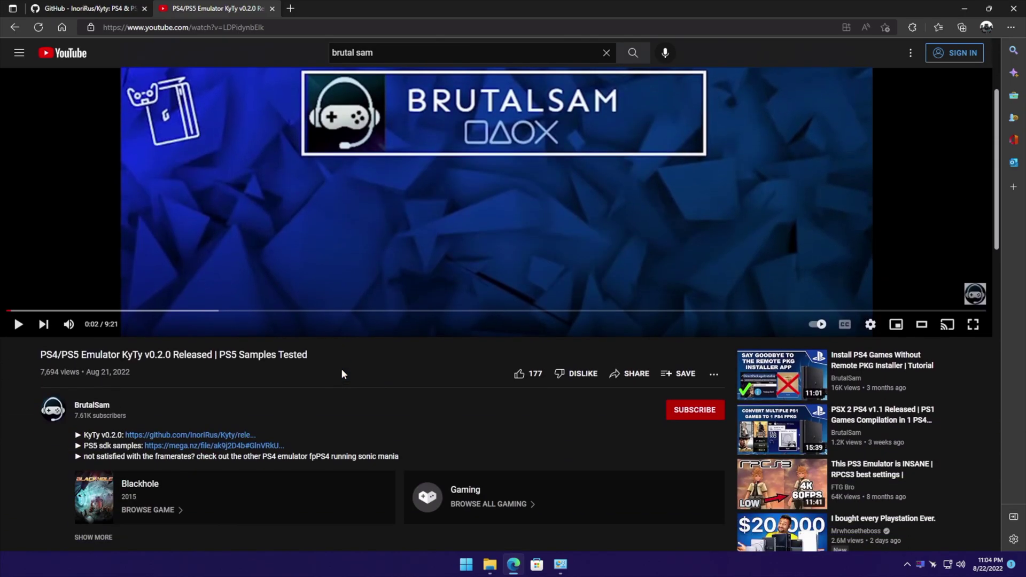
pyautogui.scroll(2, 341, 368)
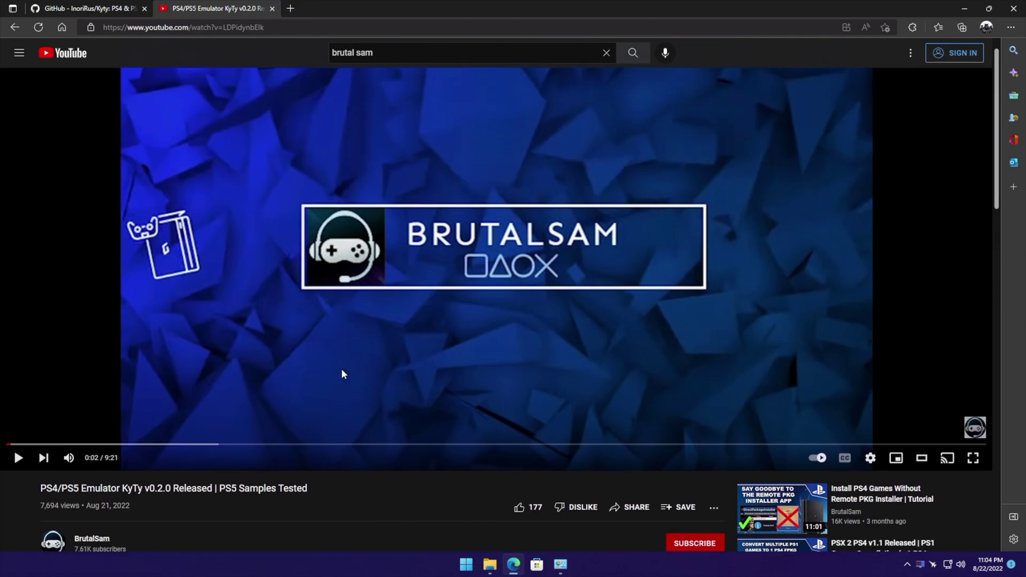
# Minimize the browser, run launcher.exe from the desktop's Kyty-v0.2.0 folder, and minimize the folder window
pyautogui.click(964, 8)
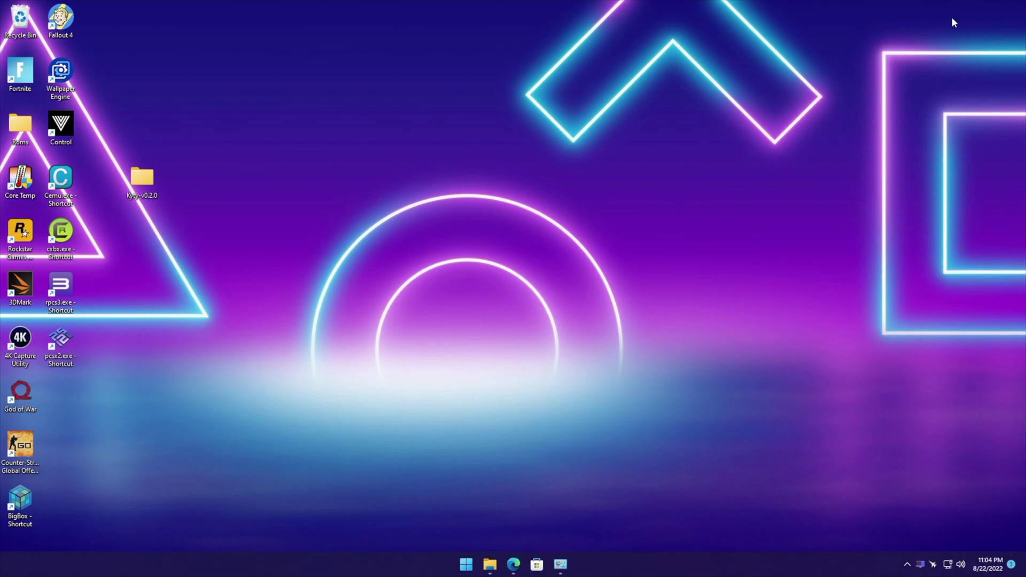
pyautogui.doubleClick(147, 181)
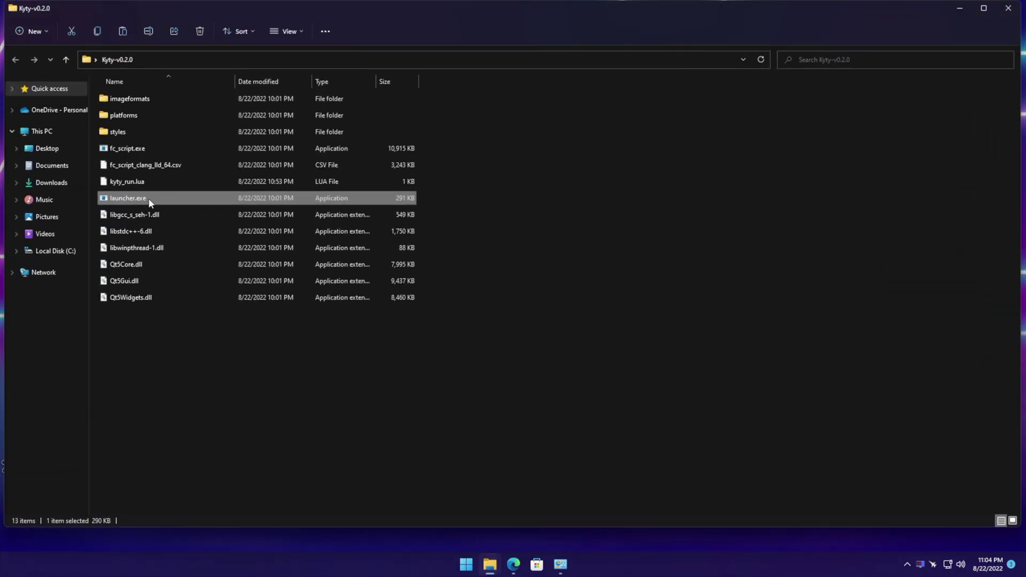
pyautogui.doubleClick(152, 199)
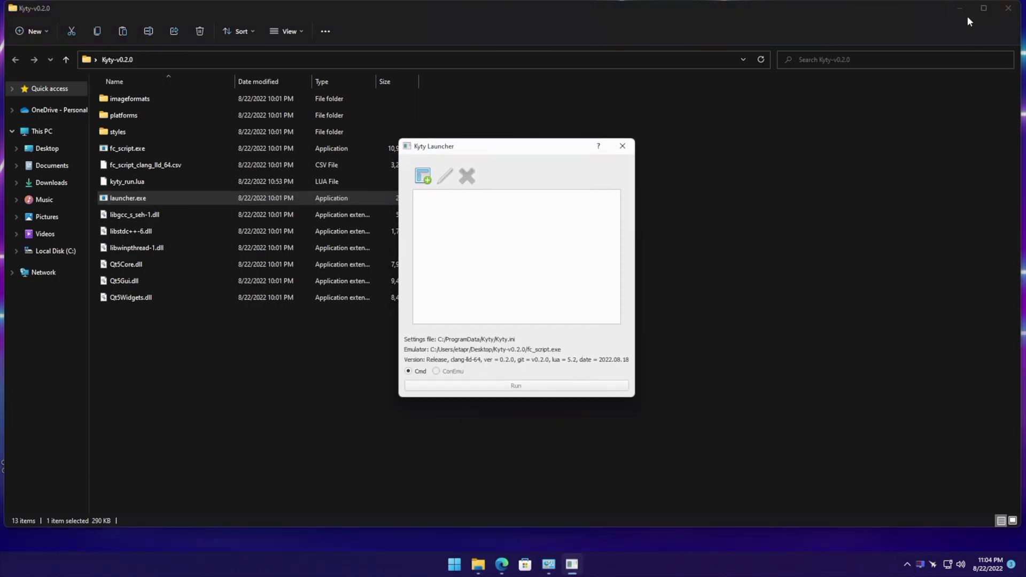
pyautogui.click(960, 8)
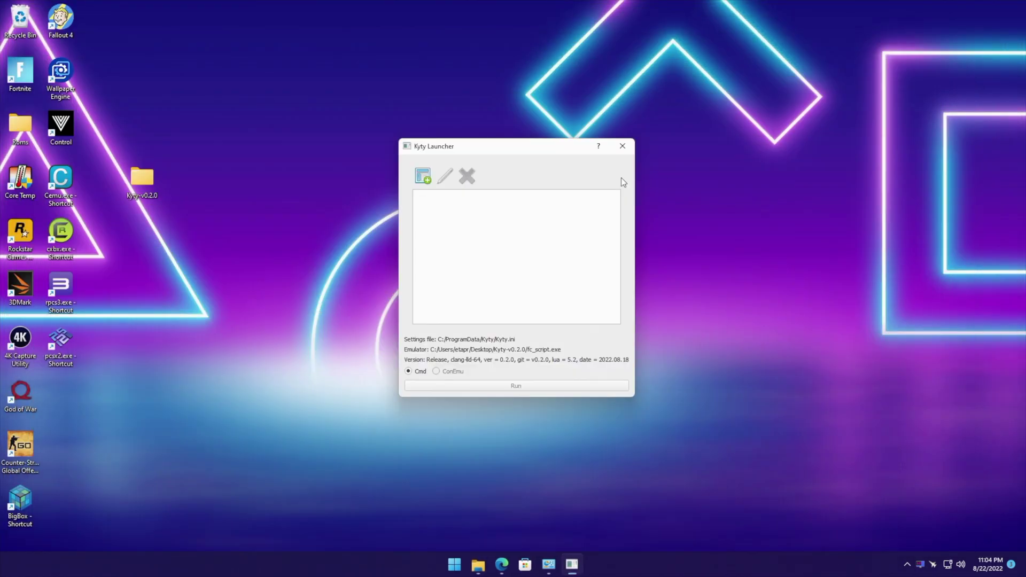
# Create a new configuration and mount app0 to the samples_200_ps5/samples/sample_code/graphics/api_agc folder
pyautogui.click(425, 177)
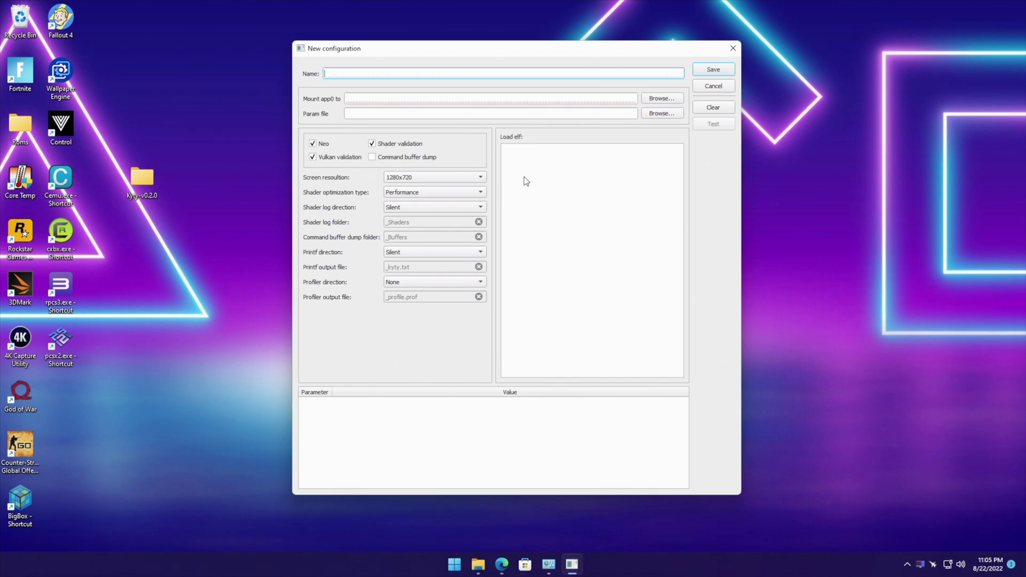
pyautogui.click(667, 99)
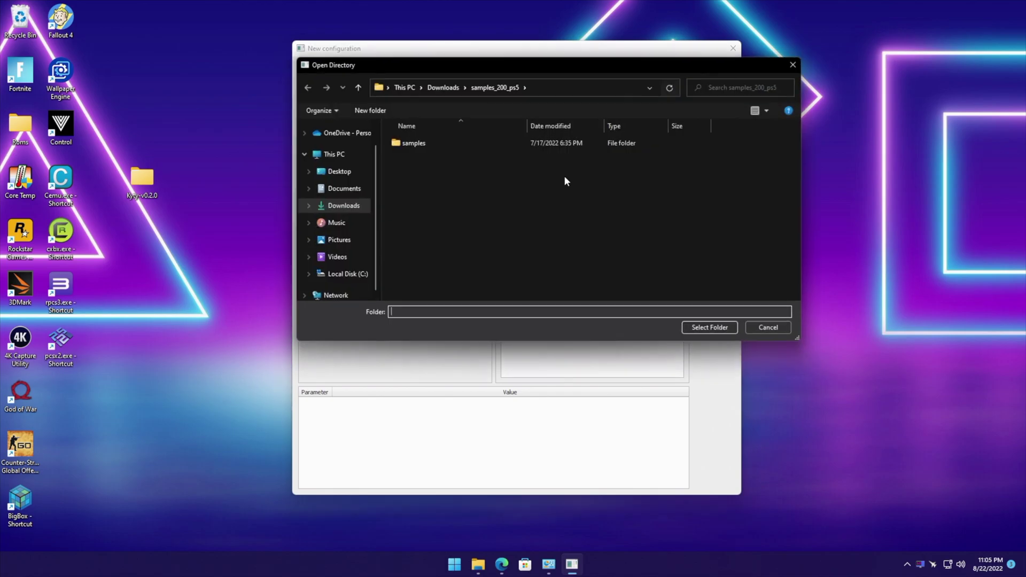
pyautogui.doubleClick(443, 142)
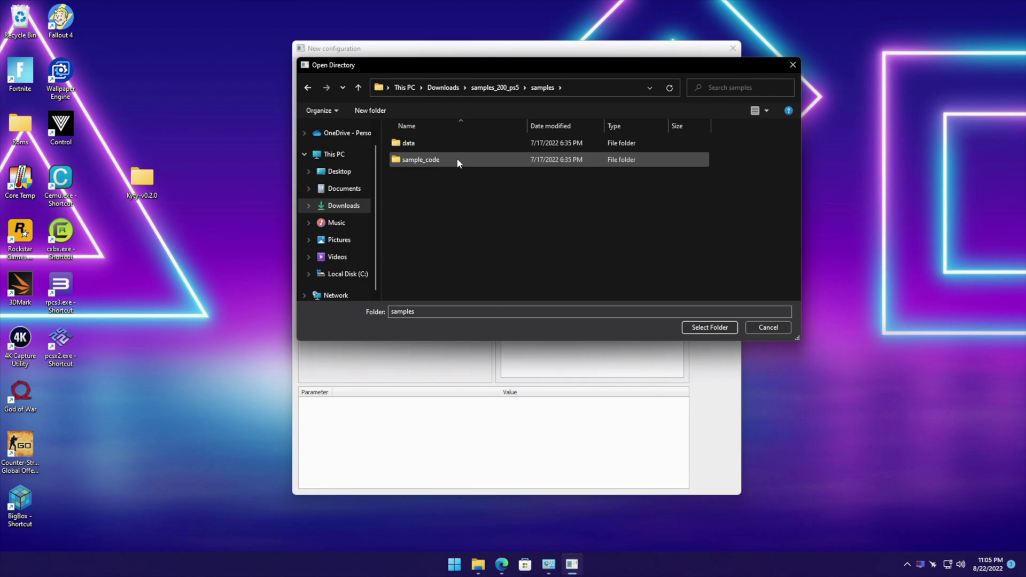
pyautogui.doubleClick(457, 158)
pyautogui.doubleClick(435, 176)
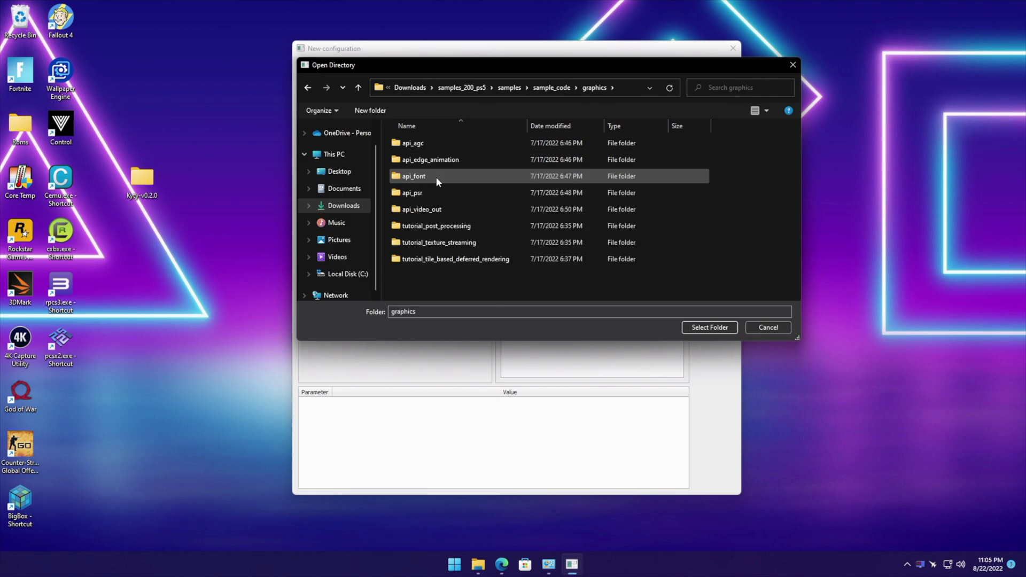
pyautogui.doubleClick(451, 142)
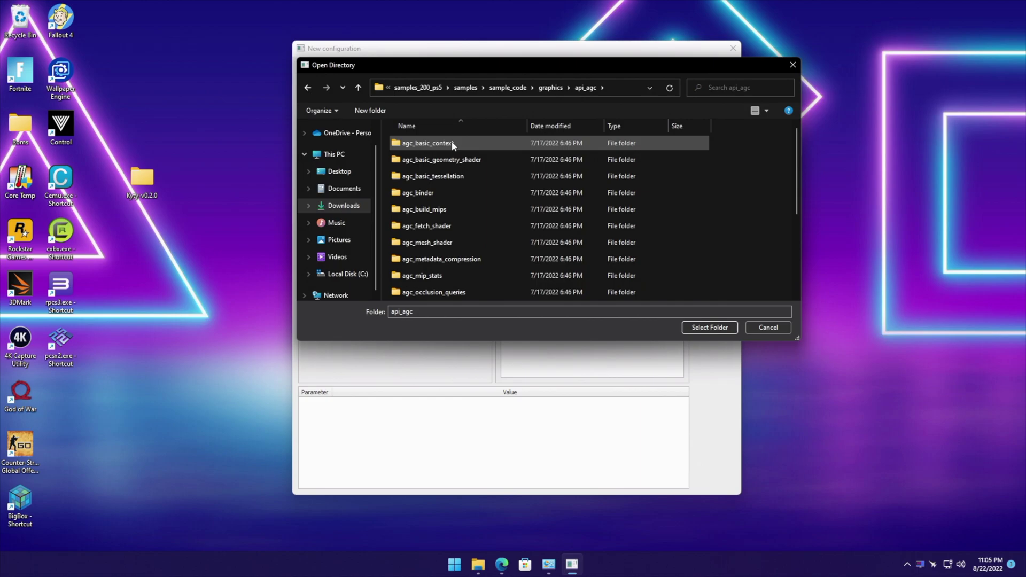
pyautogui.click(709, 328)
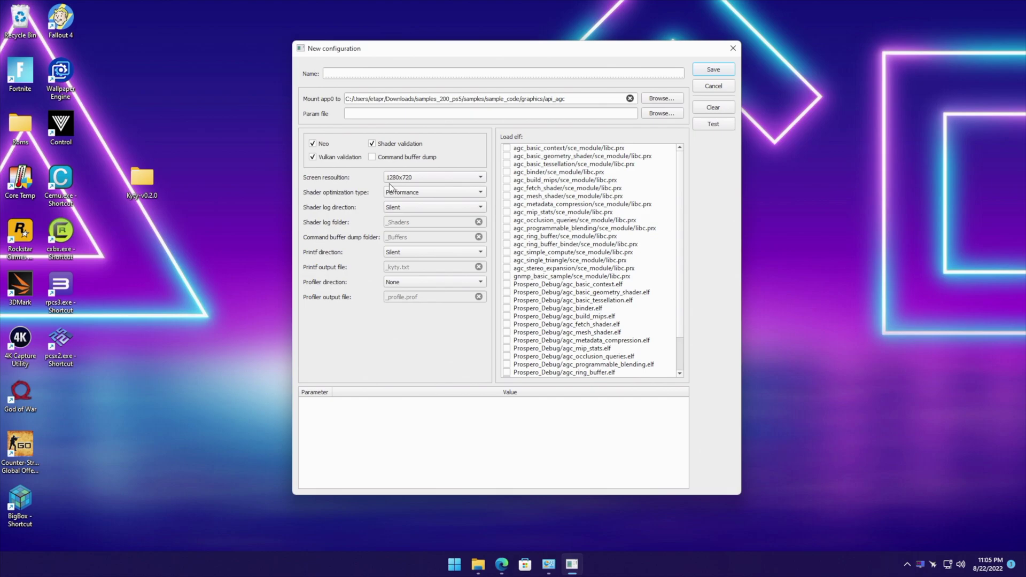
# Select Prospero_Debug/agc_single_triangle.elf and gnmp_basic_sample/sce_module/libc.prx to load, then test the configuration and close the test windows
pyautogui.scroll(-2, 535, 268)
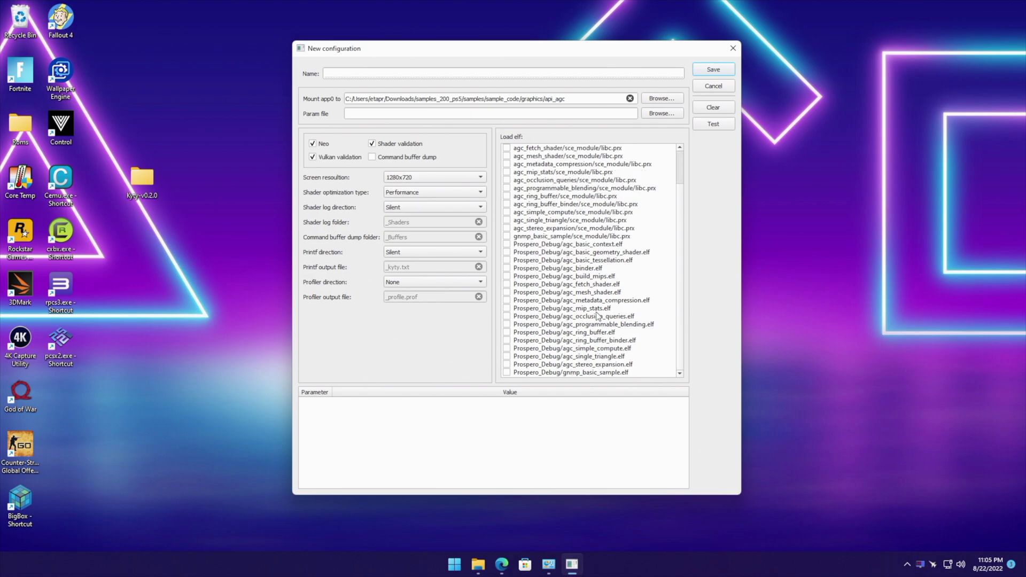
pyautogui.click(506, 357)
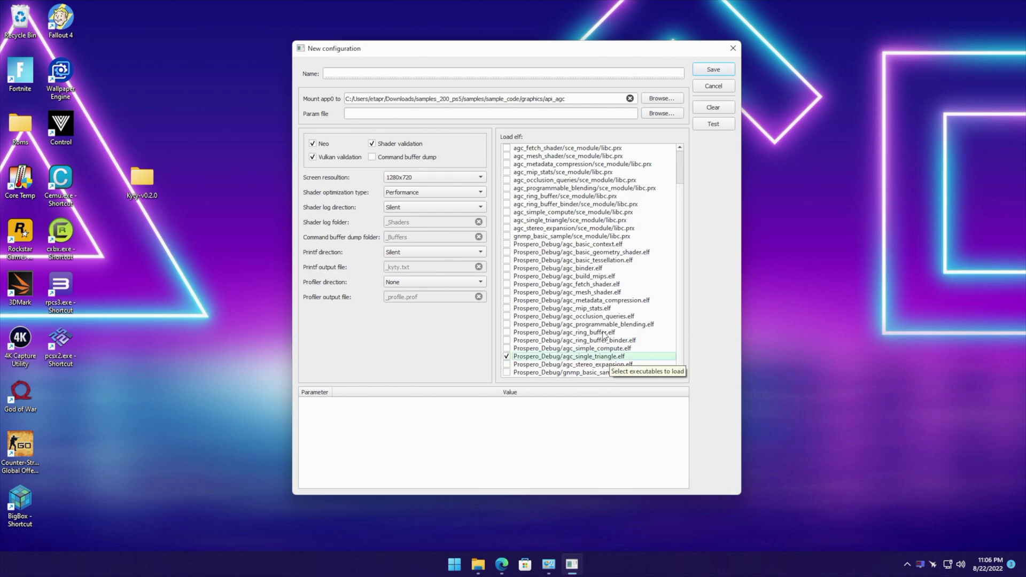
pyautogui.click(506, 237)
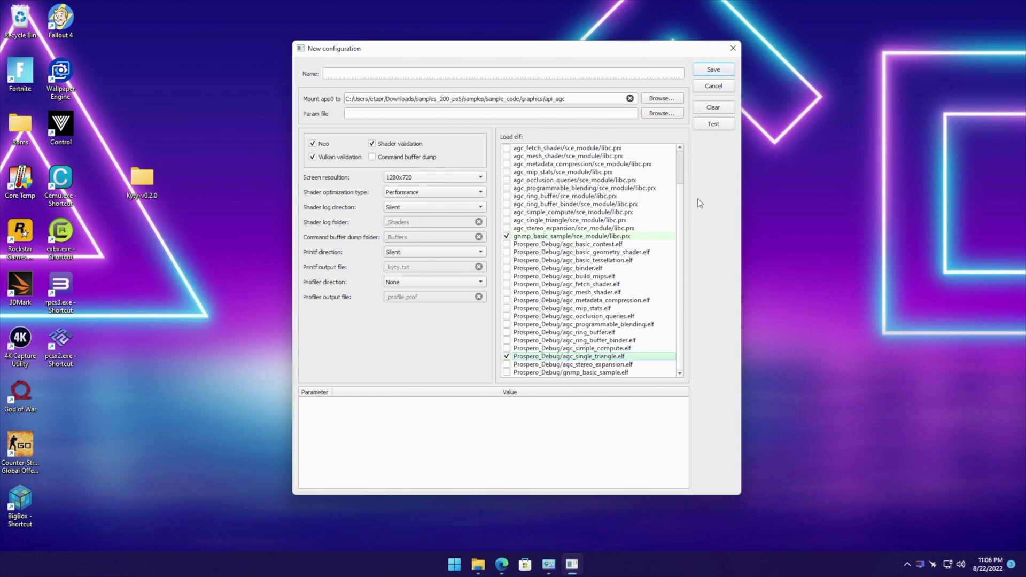
pyautogui.click(717, 125)
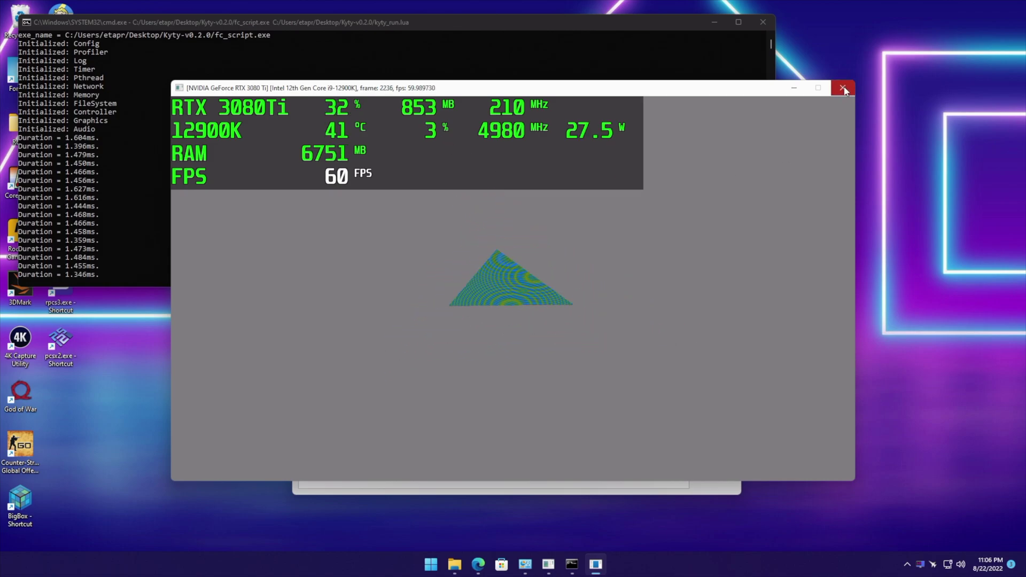
pyautogui.click(843, 88)
pyautogui.click(763, 22)
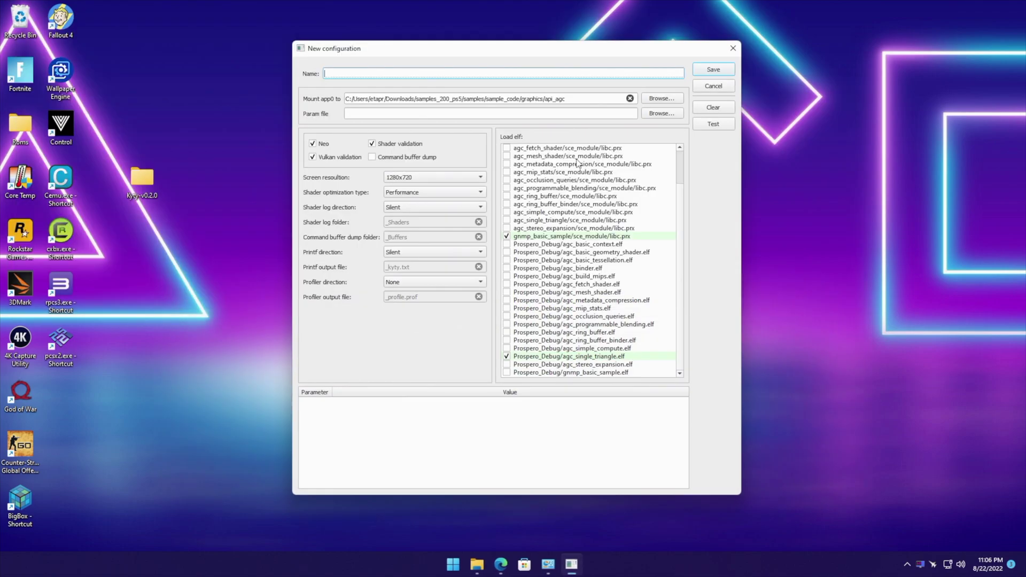
# Set the screen resolution to 1920x1080, test the configuration again, and close the console window
pyautogui.click(442, 177)
pyautogui.click(470, 189)
pyautogui.click(713, 126)
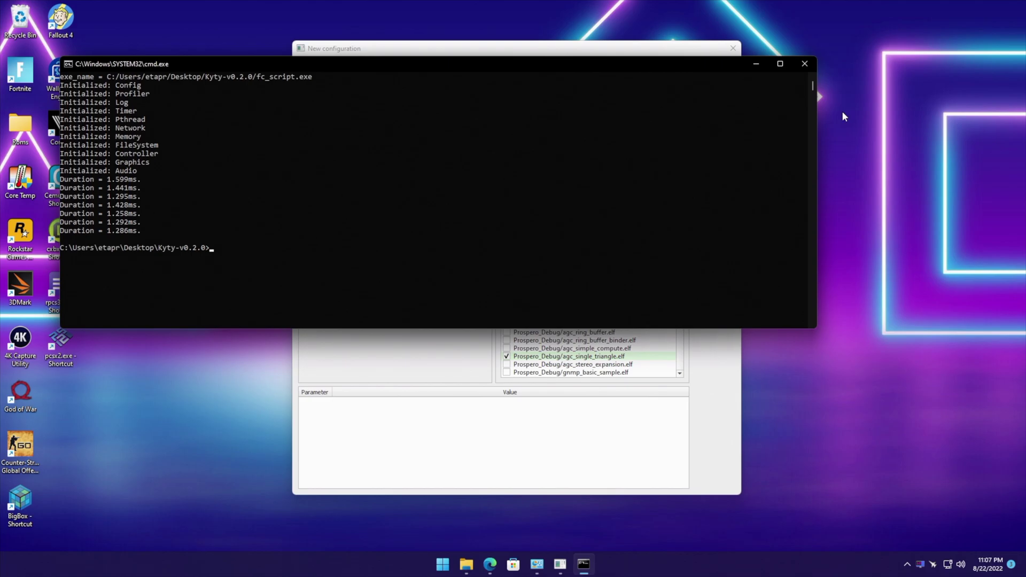
pyautogui.click(805, 64)
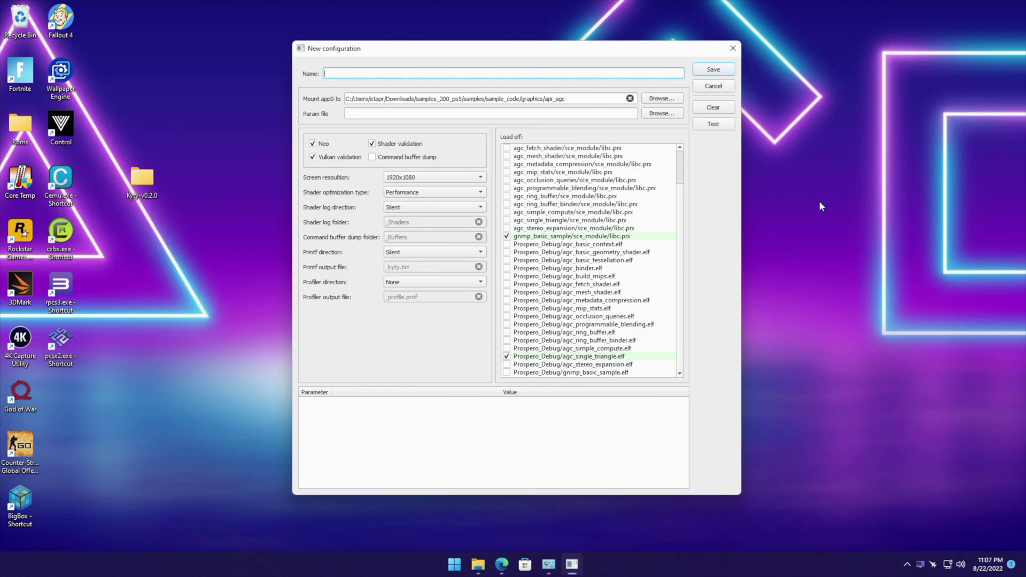